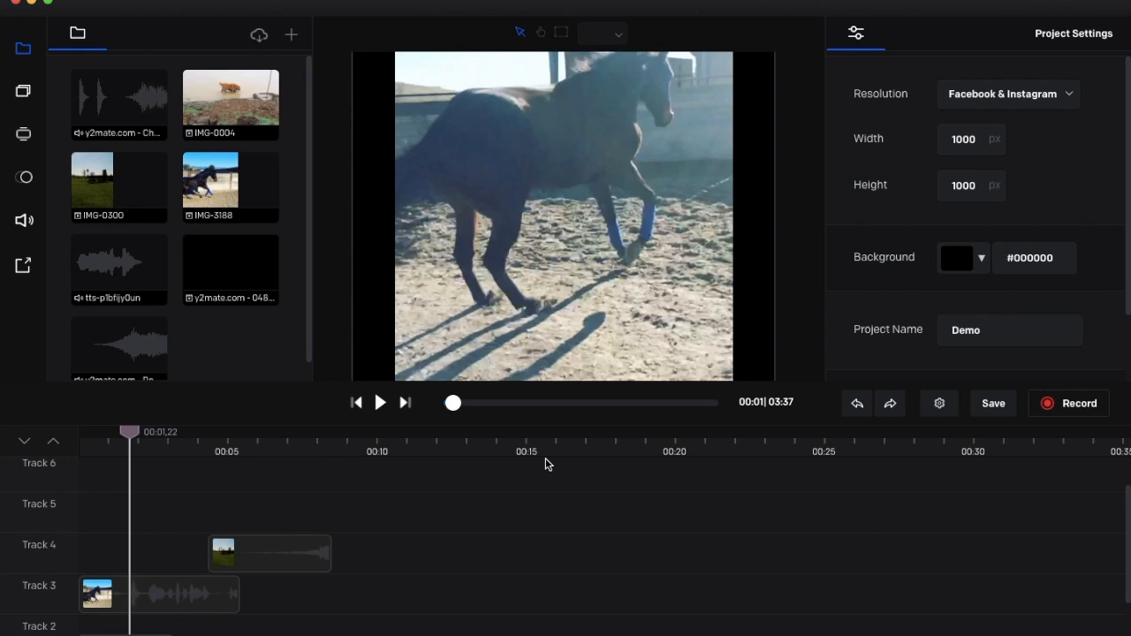
pyautogui.scroll(1, 365, 518)
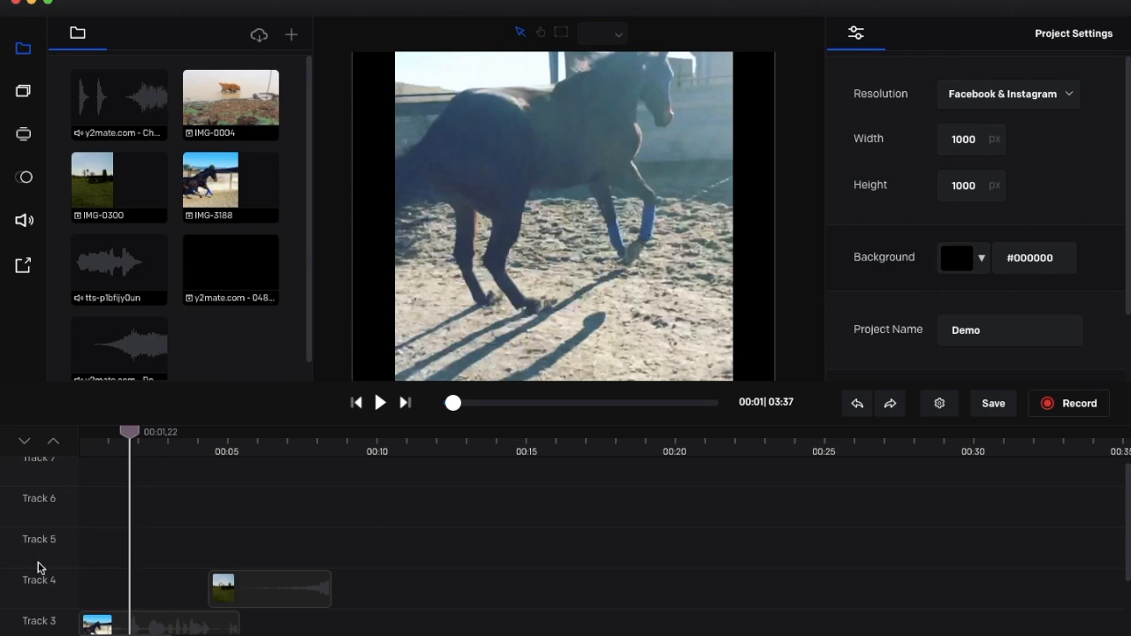
pyautogui.scroll(-1, 60, 586)
pyautogui.scroll(1, 60, 586)
pyautogui.scroll(-2, 60, 586)
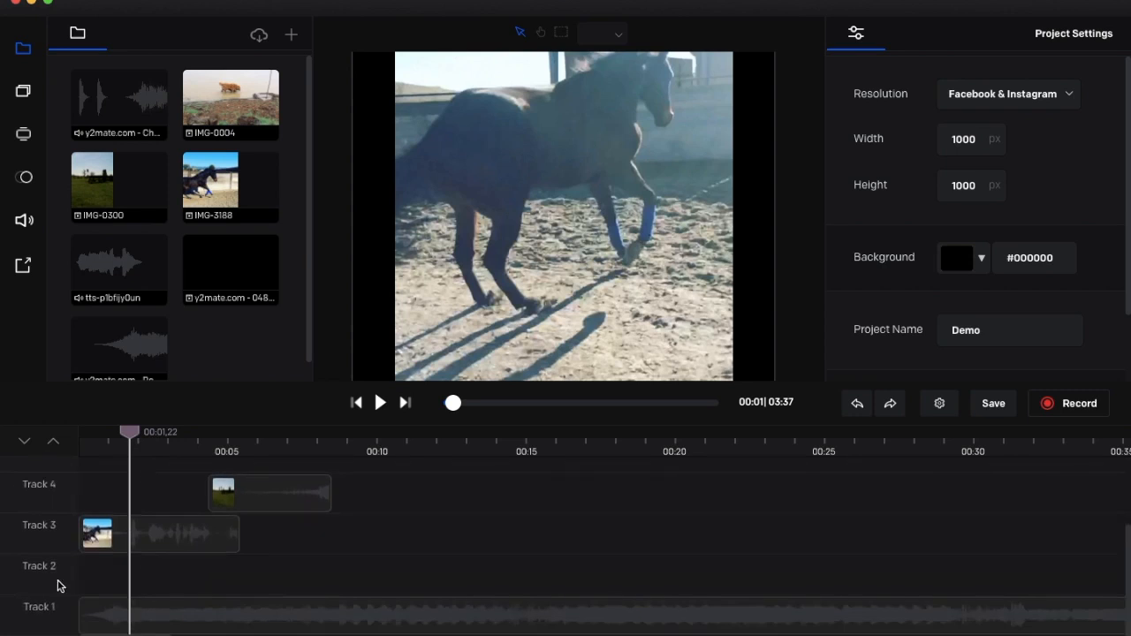
pyautogui.scroll(2, 60, 586)
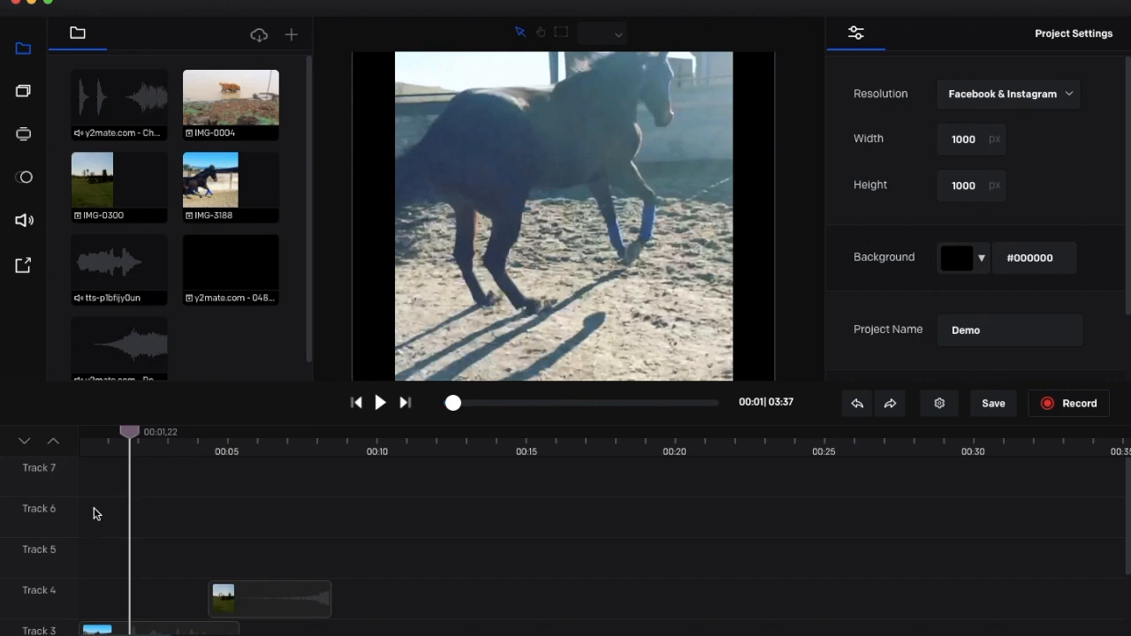
pyautogui.scroll(-2, 101, 548)
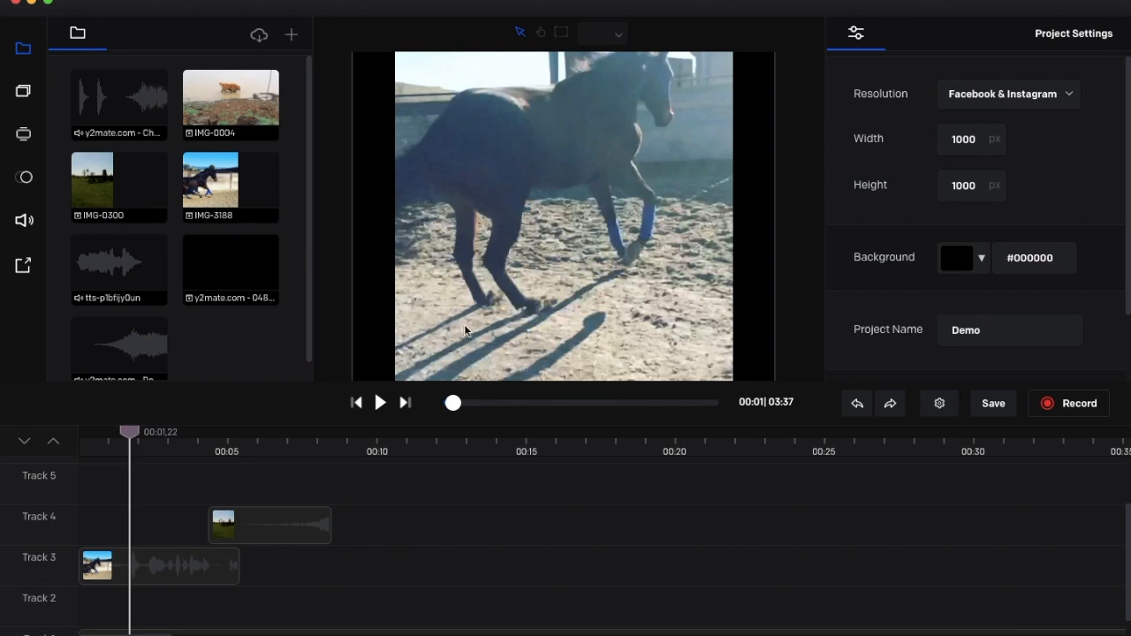
# Move the IMG-0300 clip to the start of the timeline and place it on Track 4, above the horse clip
pyautogui.moveTo(235, 528); pyautogui.dragTo(194, 535)
pyautogui.moveTo(129, 431); pyautogui.dragTo(85, 431)
pyautogui.moveTo(262, 525); pyautogui.dragTo(121, 609)
pyautogui.click(131, 579)
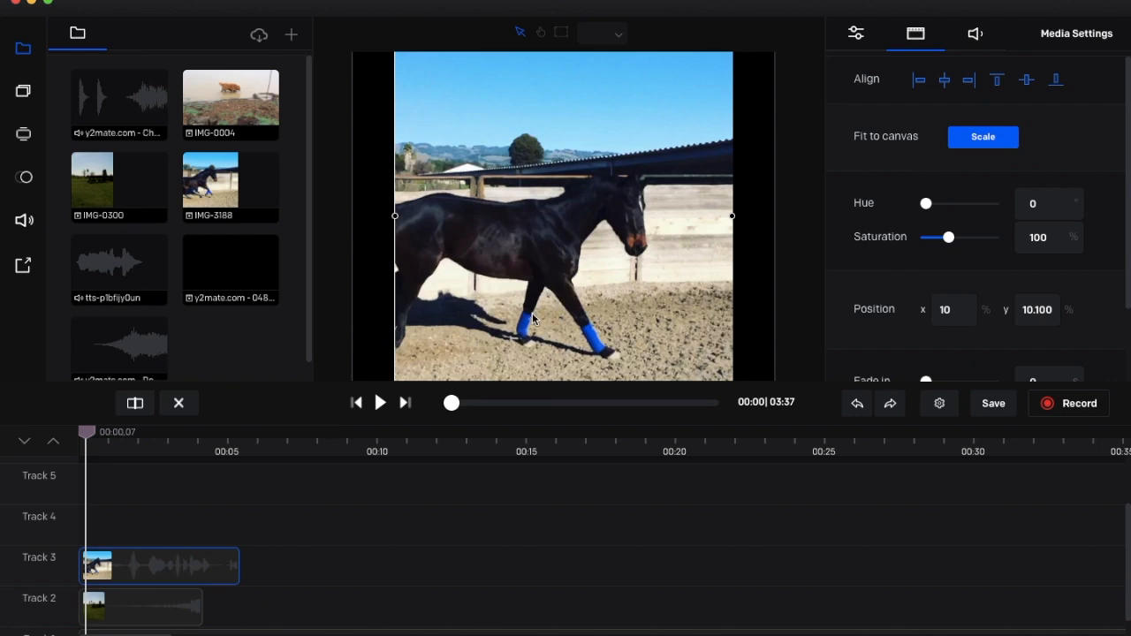
pyautogui.moveTo(152, 613); pyautogui.dragTo(152, 532)
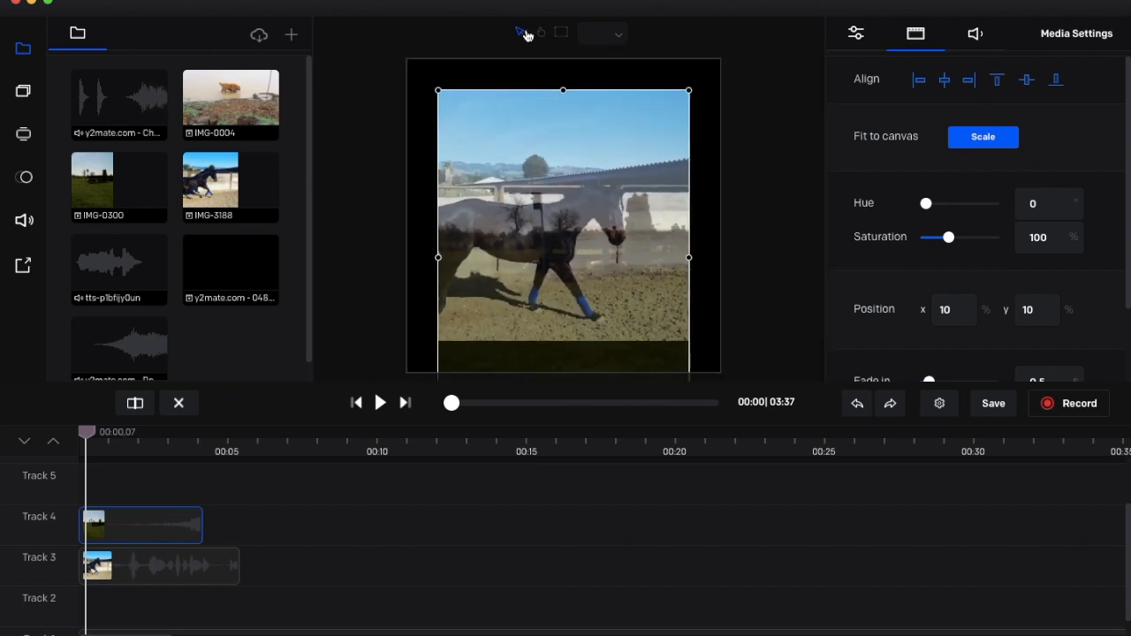
# Shrink the IMG-0300 video toward the canvas's lower-right area, at about x 59.08%, y 75.61%, and set its fade in to 0 s
pyautogui.moveTo(445, 91); pyautogui.dragTo(616, 302)
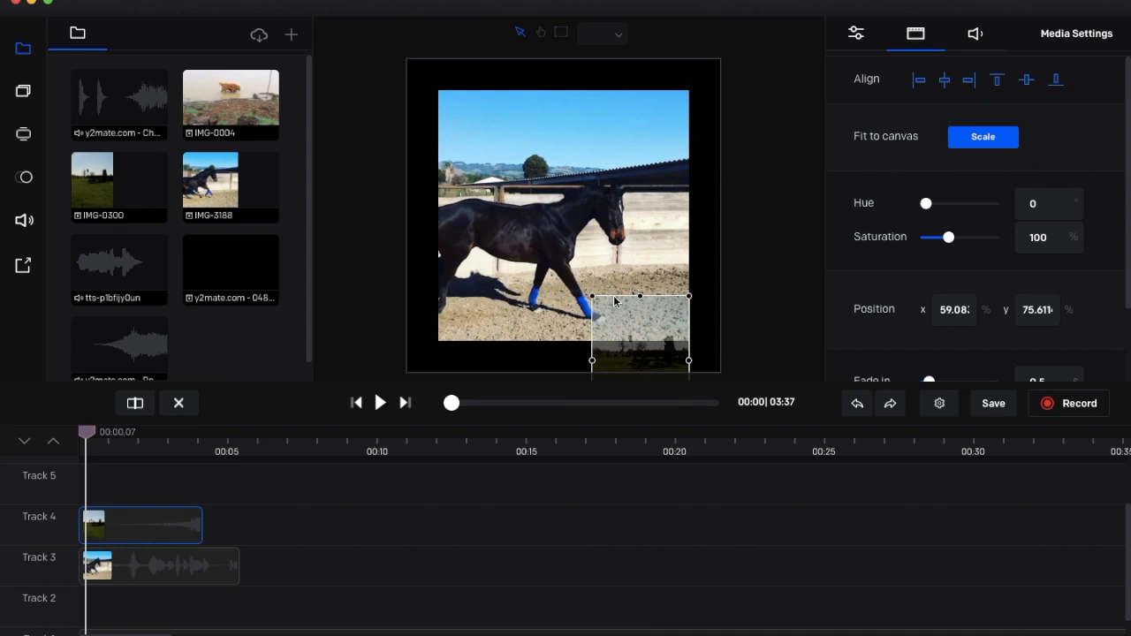
pyautogui.scroll(-2, 940, 359)
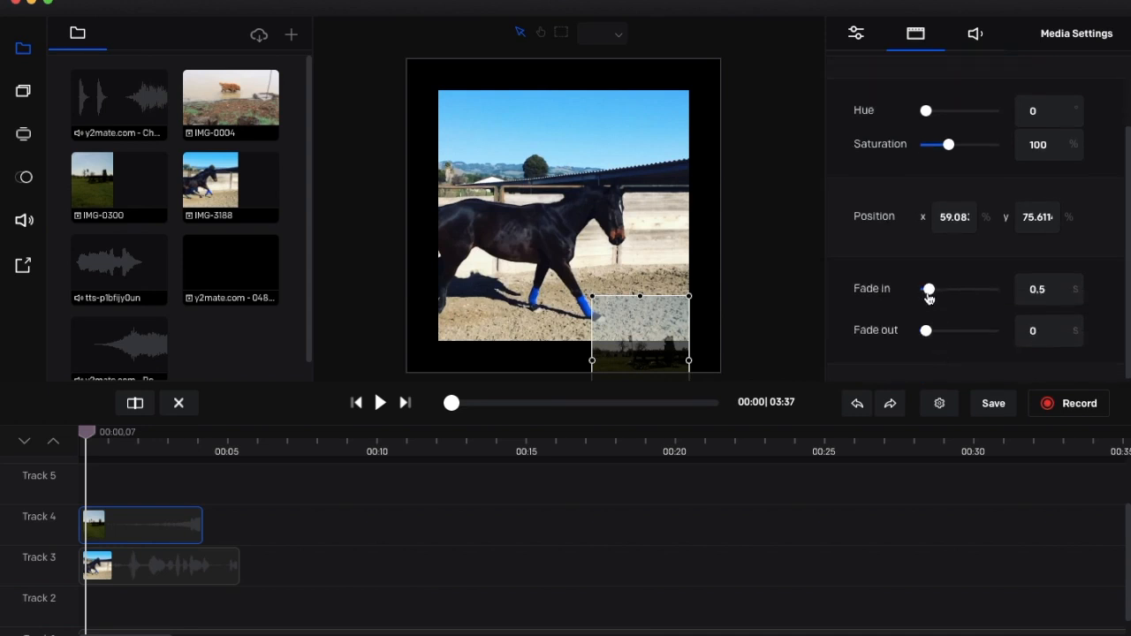
pyautogui.moveTo(927, 291); pyautogui.dragTo(888, 289)
# Move the horse video to the canvas's upper-left corner and enlarge it to fill the whole canvas
pyautogui.click(583, 226)
pyautogui.moveTo(583, 226); pyautogui.dragTo(557, 198)
pyautogui.click(178, 575)
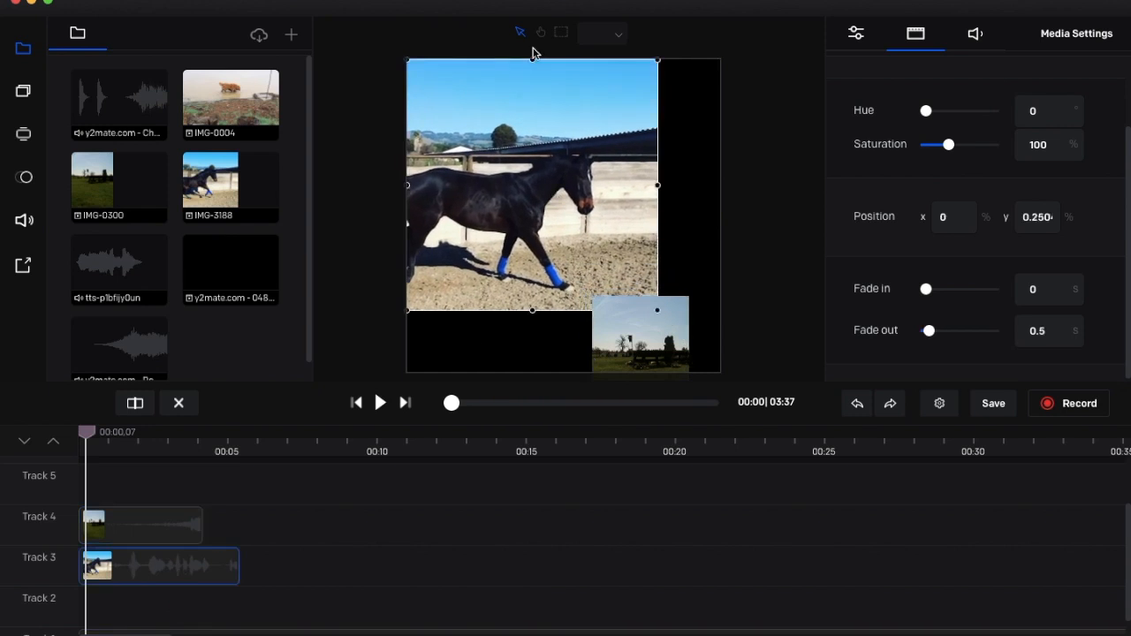
pyautogui.moveTo(657, 311); pyautogui.dragTo(721, 372)
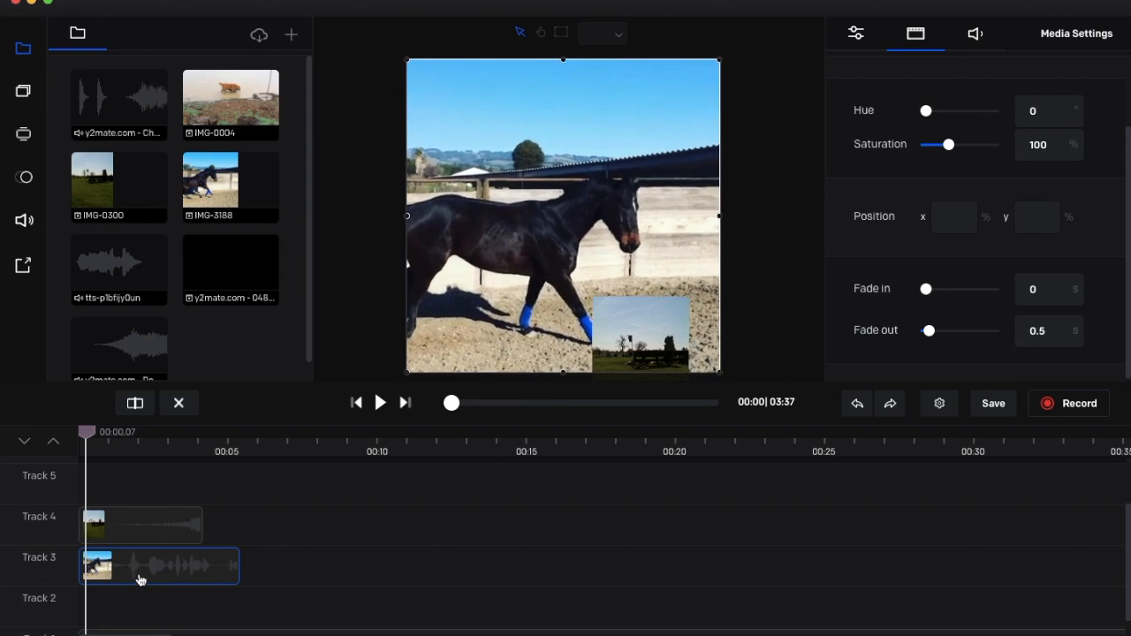
# Reposition the IMG-0300 overlay fully inside the canvas's lower-right corner, at about x 65.84% and y 56.82%
pyautogui.click(155, 532)
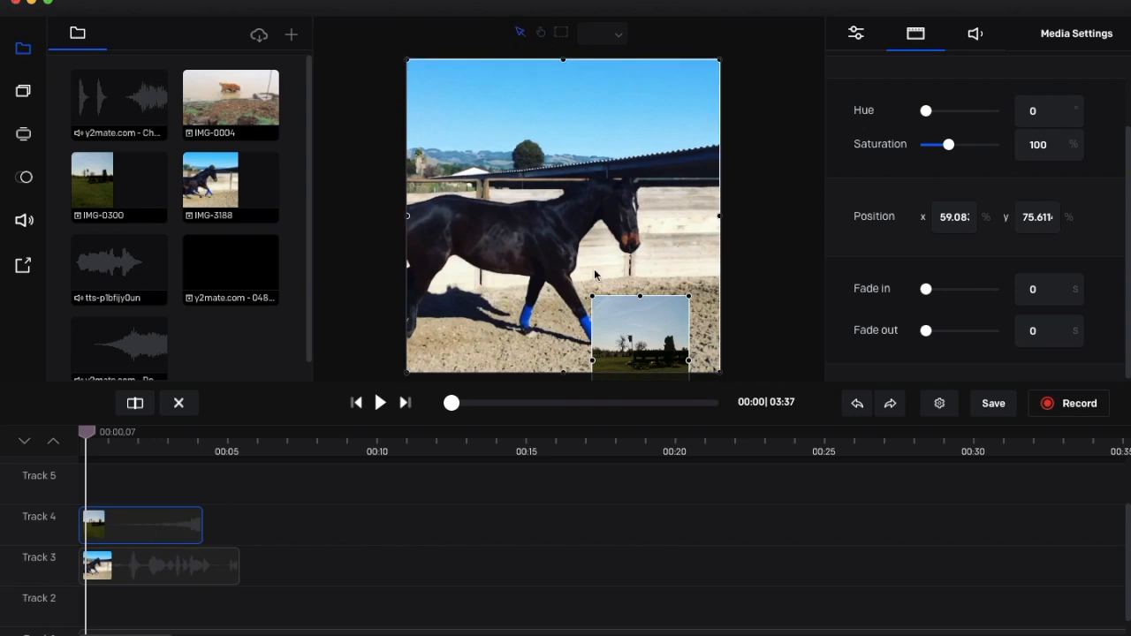
pyautogui.moveTo(632, 352); pyautogui.dragTo(654, 293)
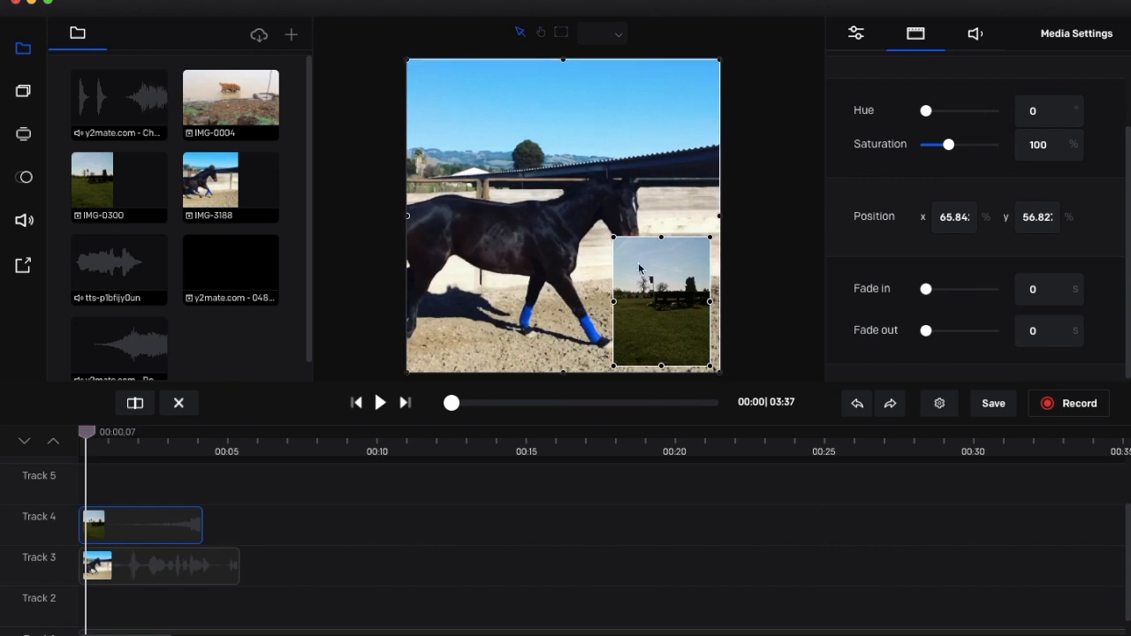
pyautogui.click(136, 583)
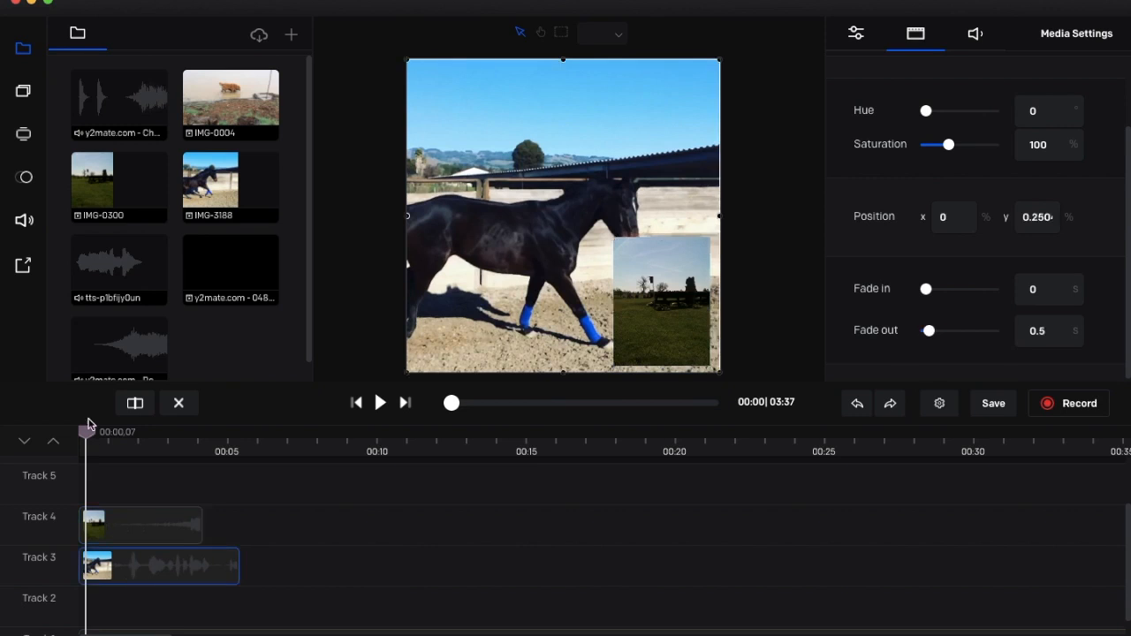
# Play the picture-in-picture composition from the start of the timeline, then return the playhead to zero
pyautogui.moveTo(86, 432); pyautogui.dragTo(59, 435)
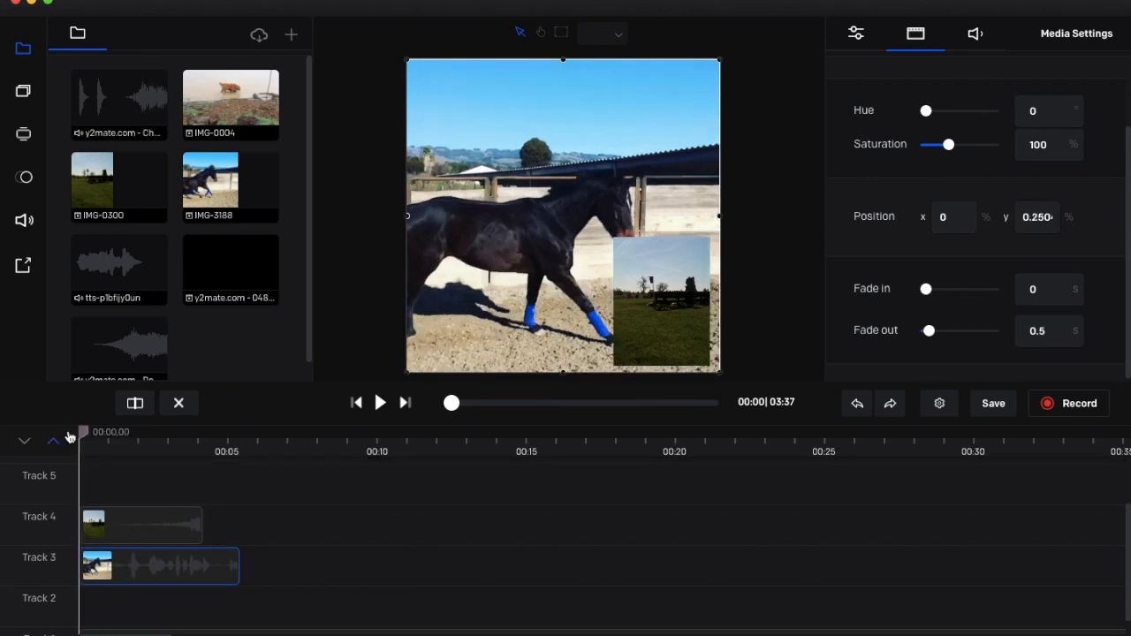
pyautogui.click(380, 403)
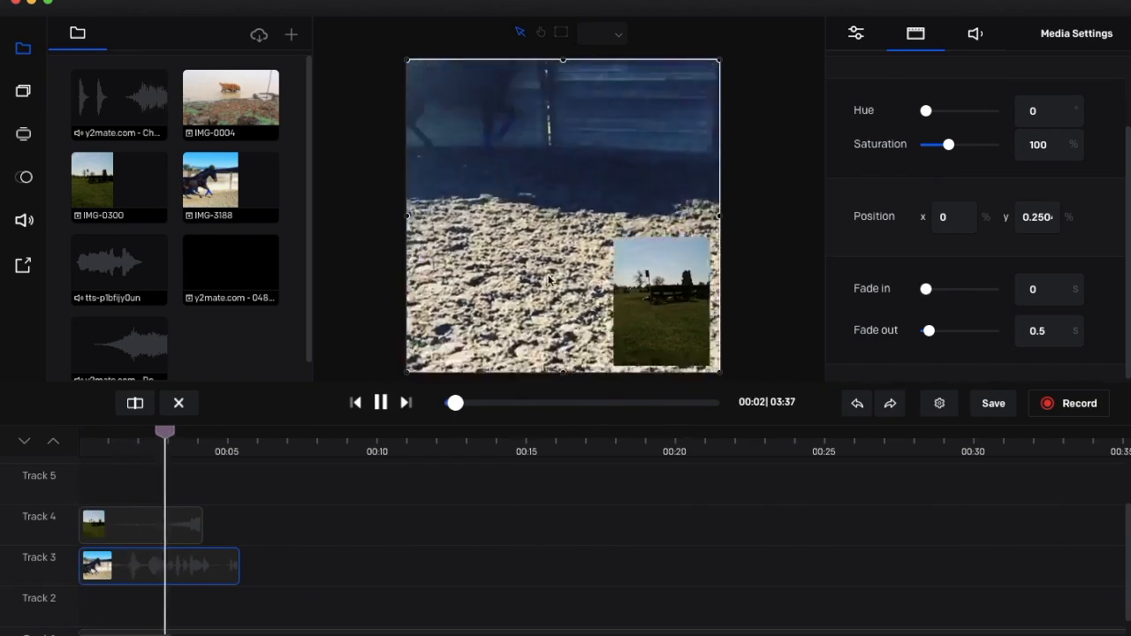
pyautogui.moveTo(237, 428); pyautogui.dragTo(53, 442)
pyautogui.scroll(2, 434, 510)
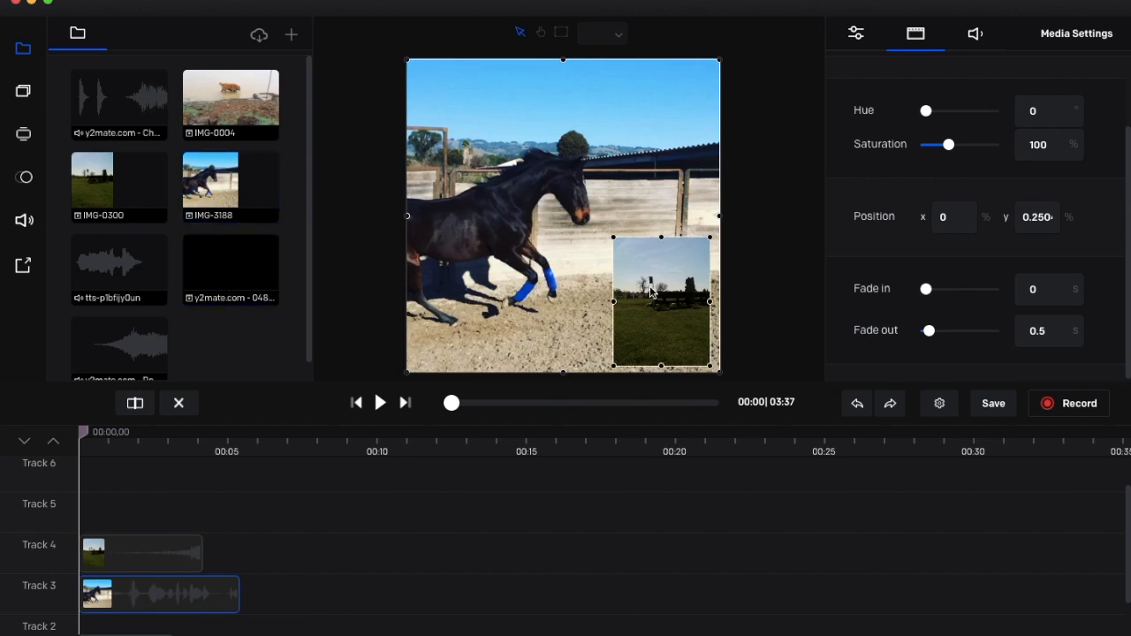
# Fit the IMG-0300 overlay flush into the canvas's lower-right corner and enlarge it slightly
pyautogui.moveTo(651, 294); pyautogui.dragTo(661, 301)
pyautogui.moveTo(623, 245); pyautogui.dragTo(602, 239)
pyautogui.click(624, 298)
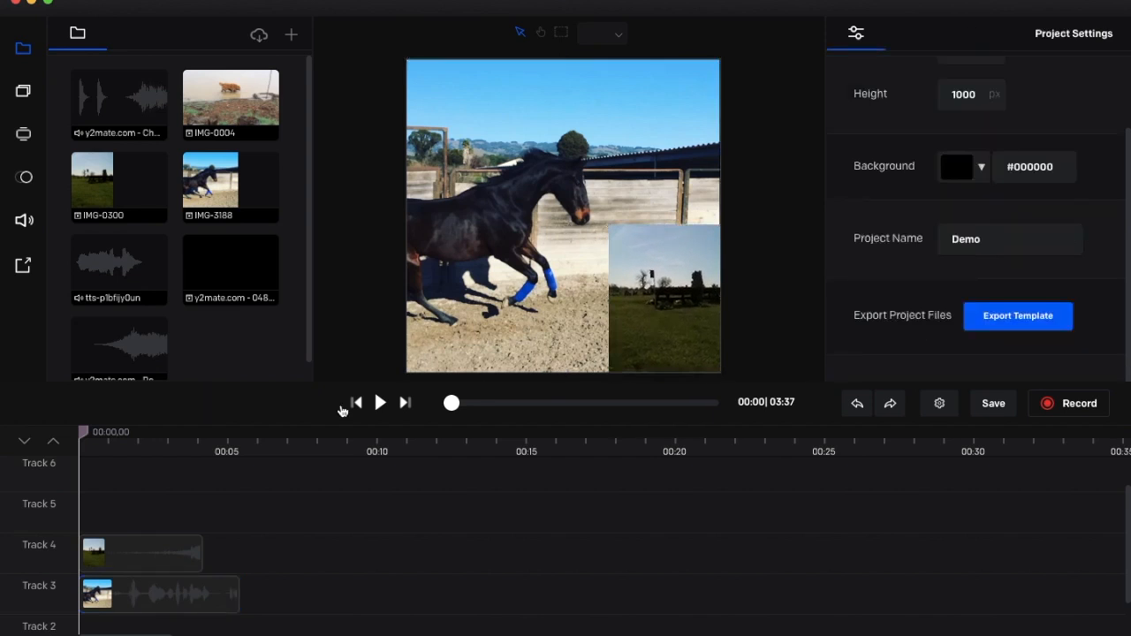
# Scale the horse video down into the canvas's lower-left corner so it fills the width beside the IMG-0300 video
pyautogui.click(133, 589)
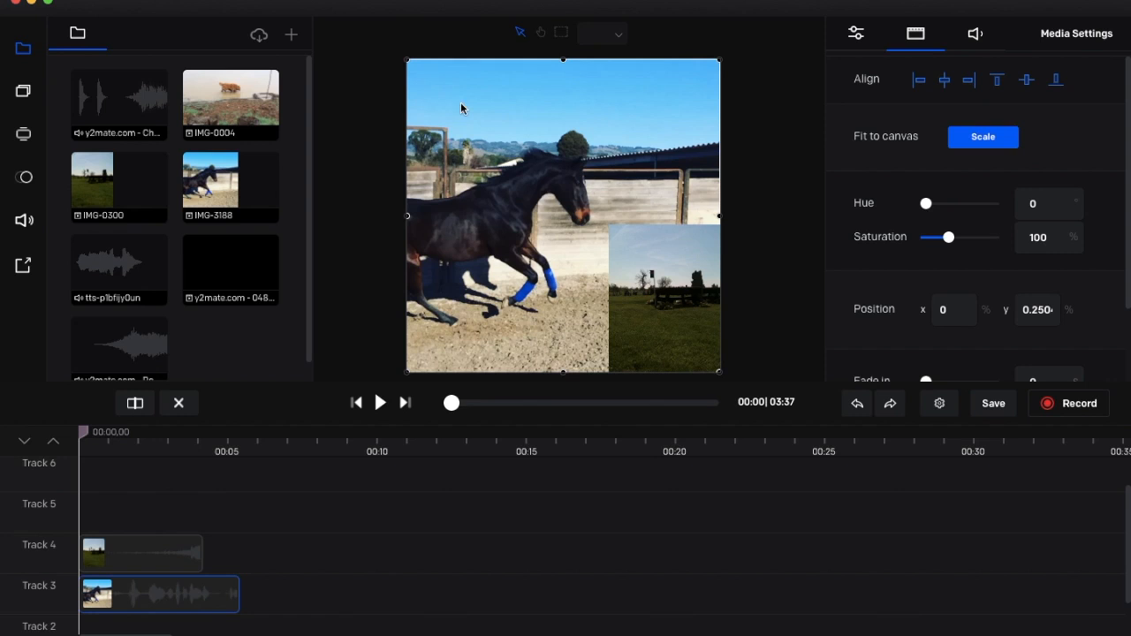
pyautogui.moveTo(407, 60); pyautogui.dragTo(586, 195)
pyautogui.moveTo(577, 245); pyautogui.dragTo(466, 244)
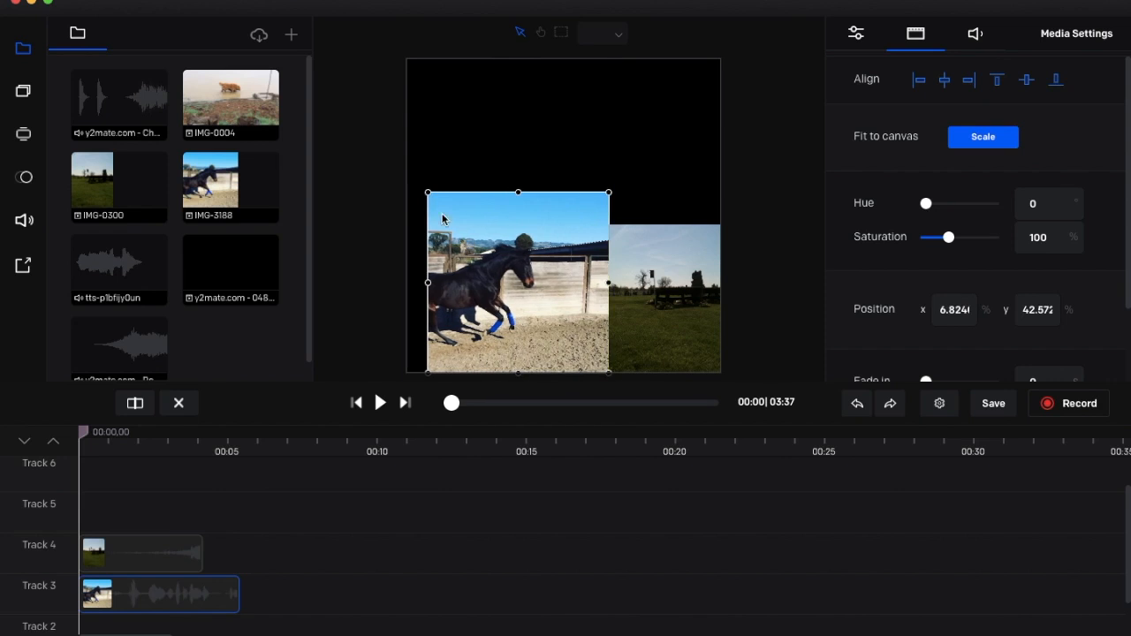
pyautogui.moveTo(419, 189); pyautogui.dragTo(388, 171)
pyautogui.click(389, 170)
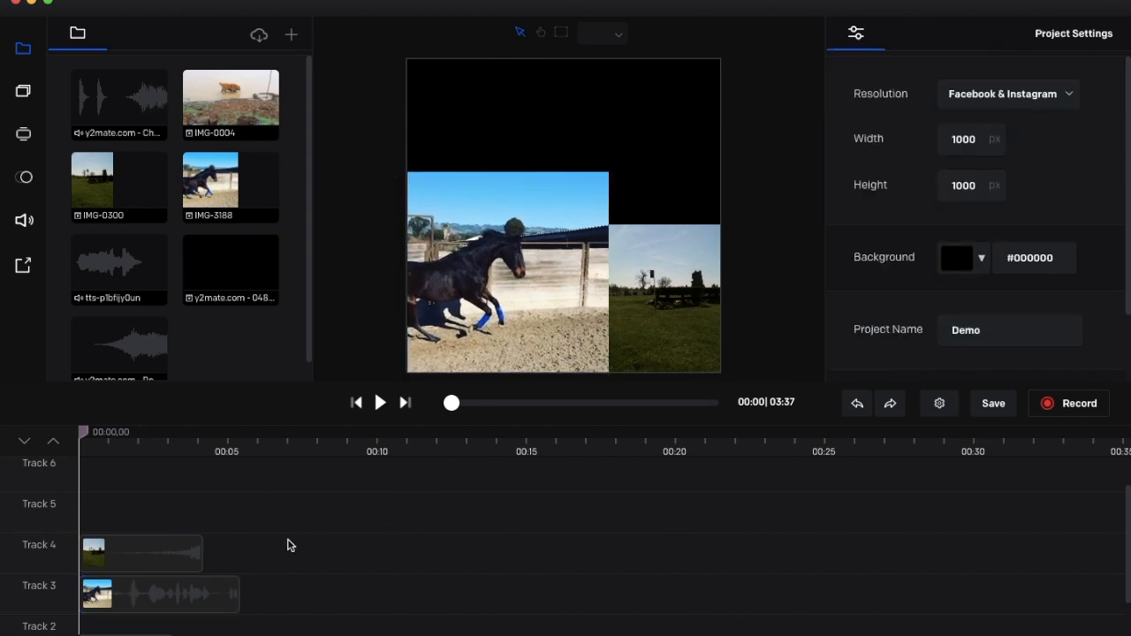
# Add the IMG-0004 dog video to the start of Track 5 and shrink it into the canvas's upper-left corner
pyautogui.scroll(1, 289, 543)
pyautogui.moveTo(243, 70); pyautogui.dragTo(137, 543)
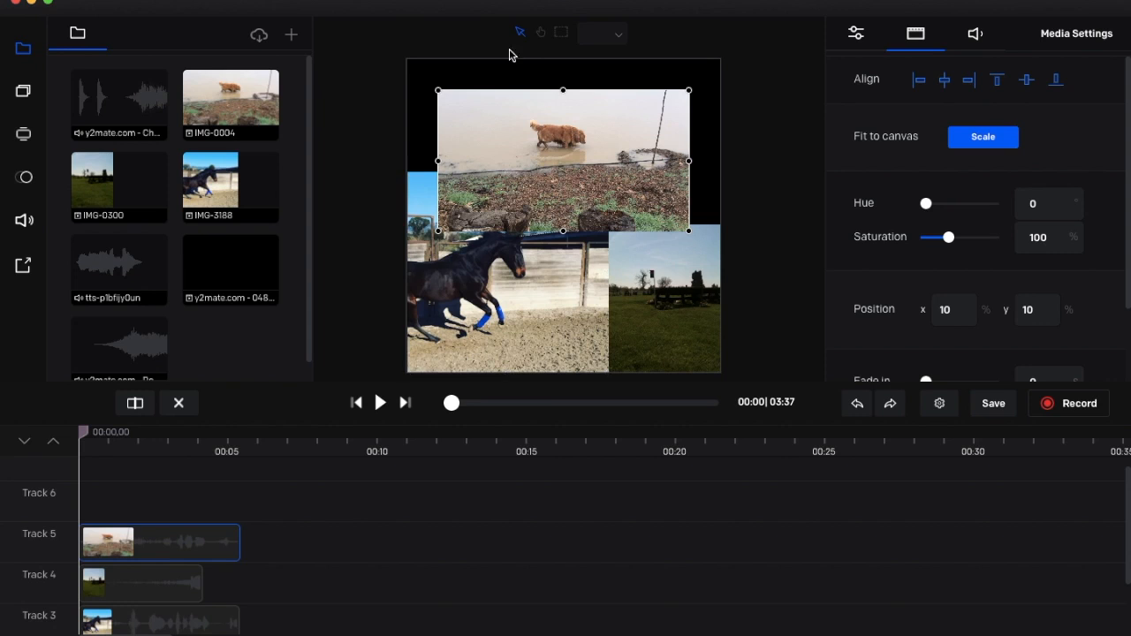
pyautogui.moveTo(533, 147); pyautogui.dragTo(496, 109)
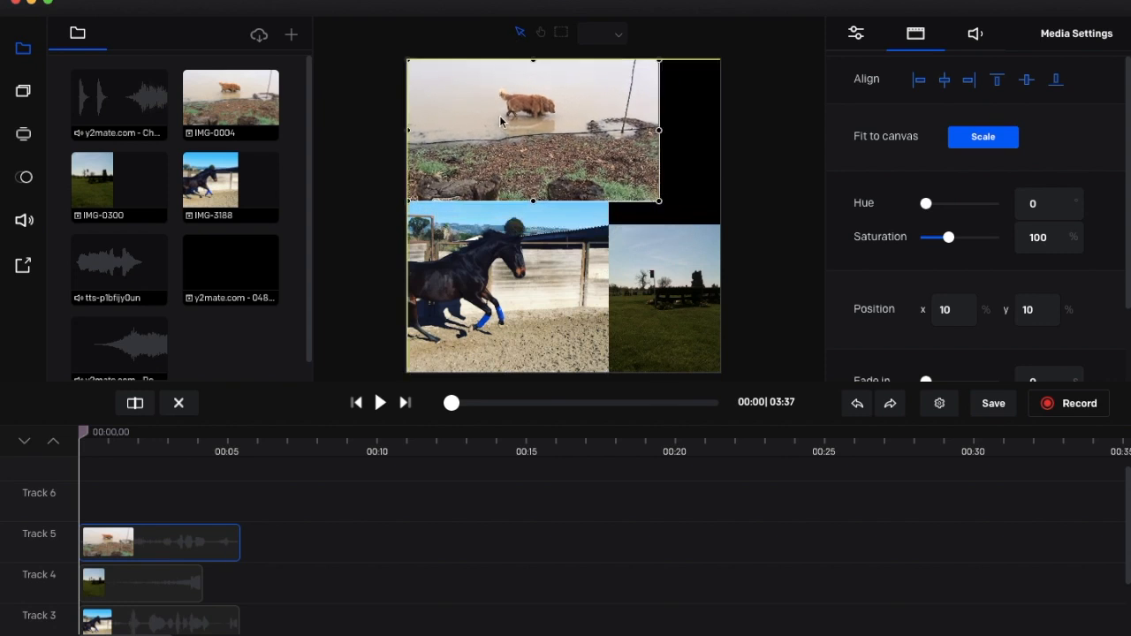
pyautogui.moveTo(658, 202); pyautogui.dragTo(588, 171)
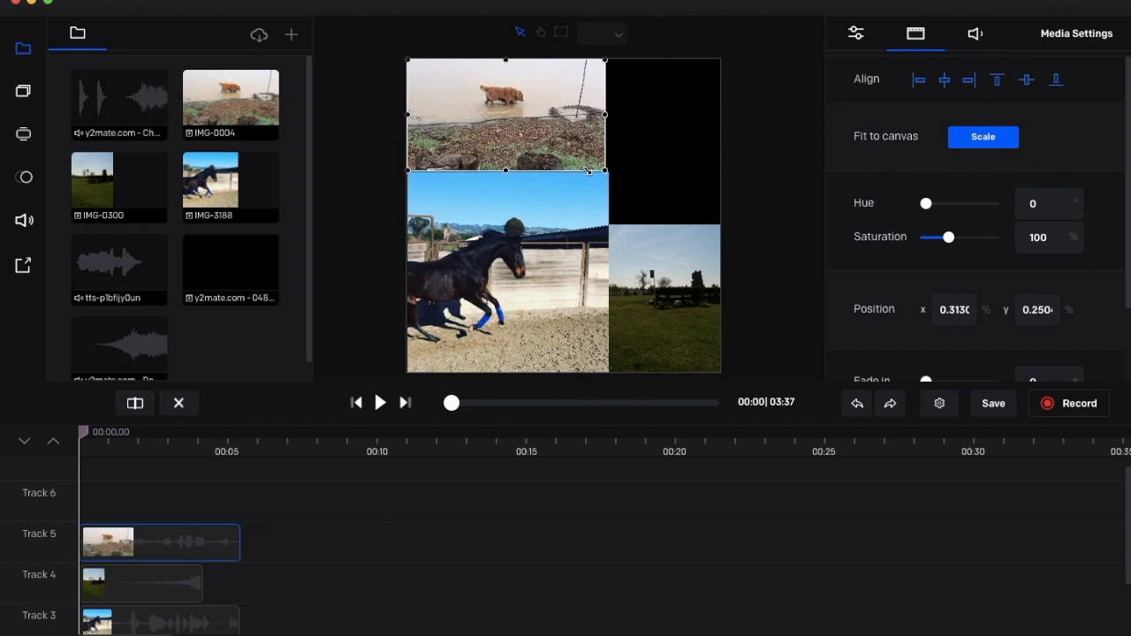
# Move the dog video directly above the IMG-0300 video and resize it to the same width
pyautogui.moveTo(529, 138); pyautogui.dragTo(731, 189)
pyautogui.moveTo(609, 114); pyautogui.dragTo(630, 192)
pyautogui.moveTo(707, 170); pyautogui.dragTo(722, 169)
pyautogui.moveTo(727, 165); pyautogui.dragTo(734, 167)
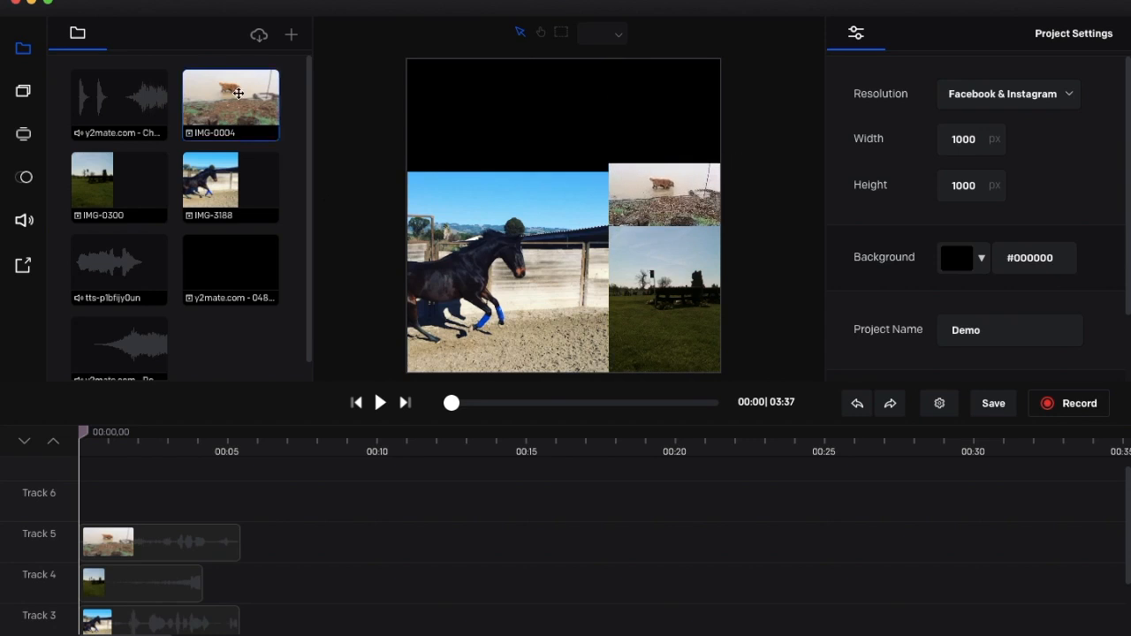
# Add the y2mate.com - 048 video to the start of Track 6 and stretch it across the empty upper part of the canvas
pyautogui.moveTo(240, 276); pyautogui.dragTo(146, 492)
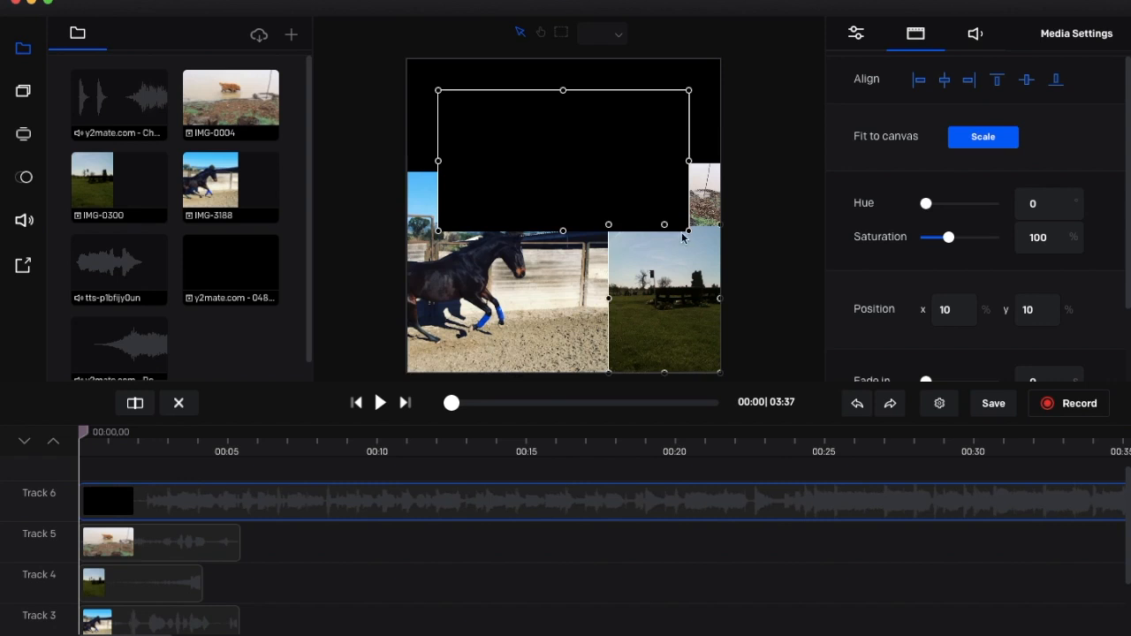
pyautogui.moveTo(601, 159); pyautogui.dragTo(568, 112)
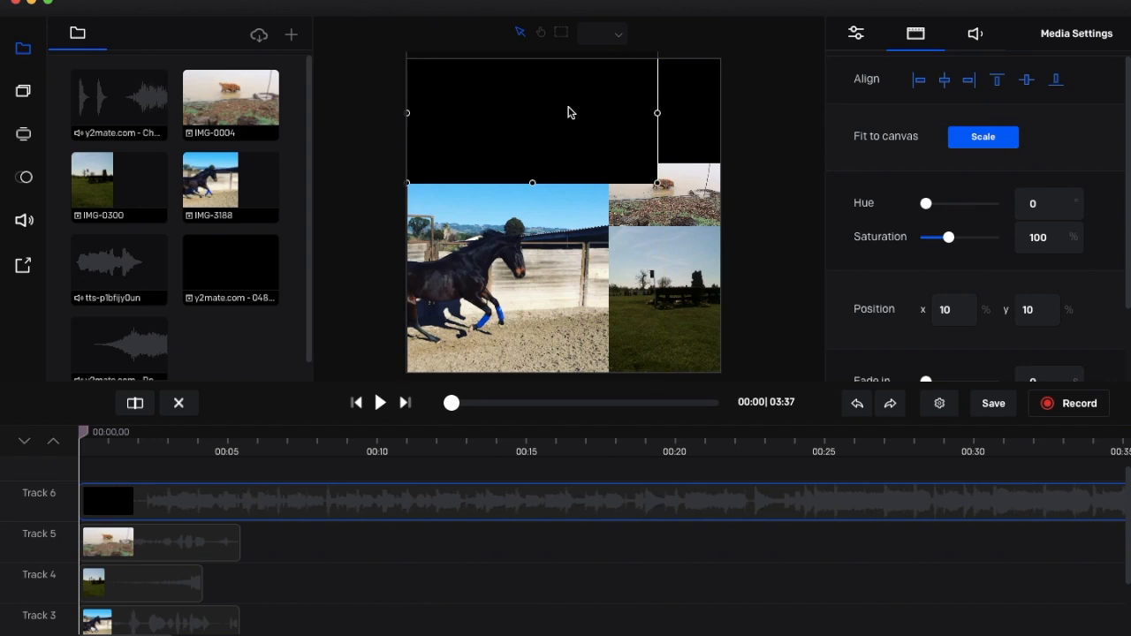
pyautogui.moveTo(658, 113); pyautogui.dragTo(680, 79)
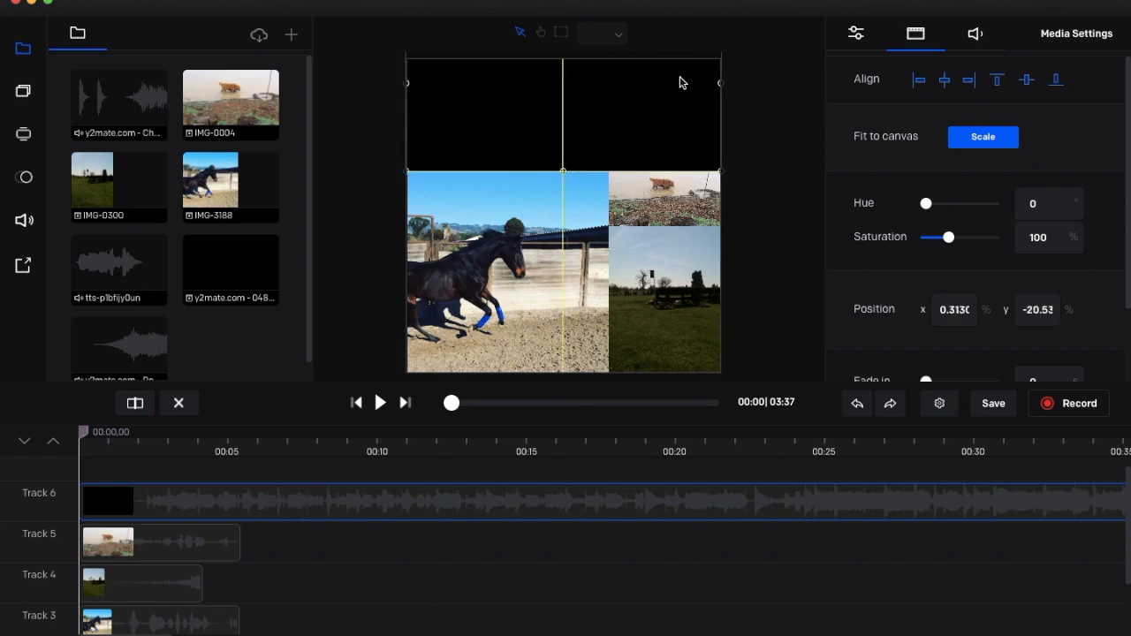
pyautogui.click(629, 371)
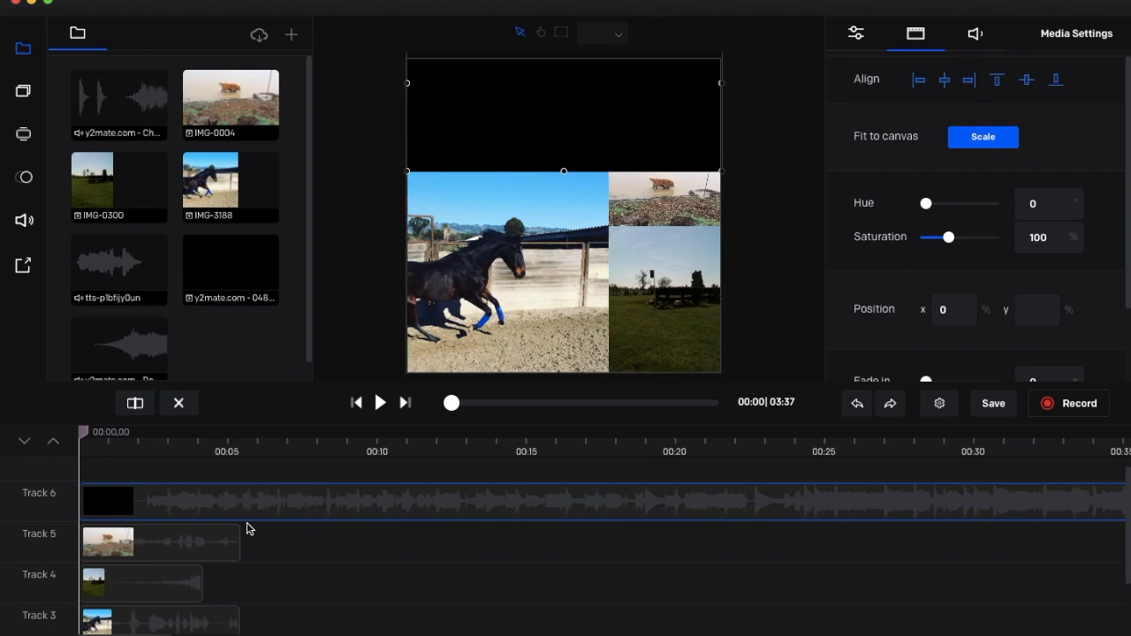
pyautogui.scroll(1, 248, 530)
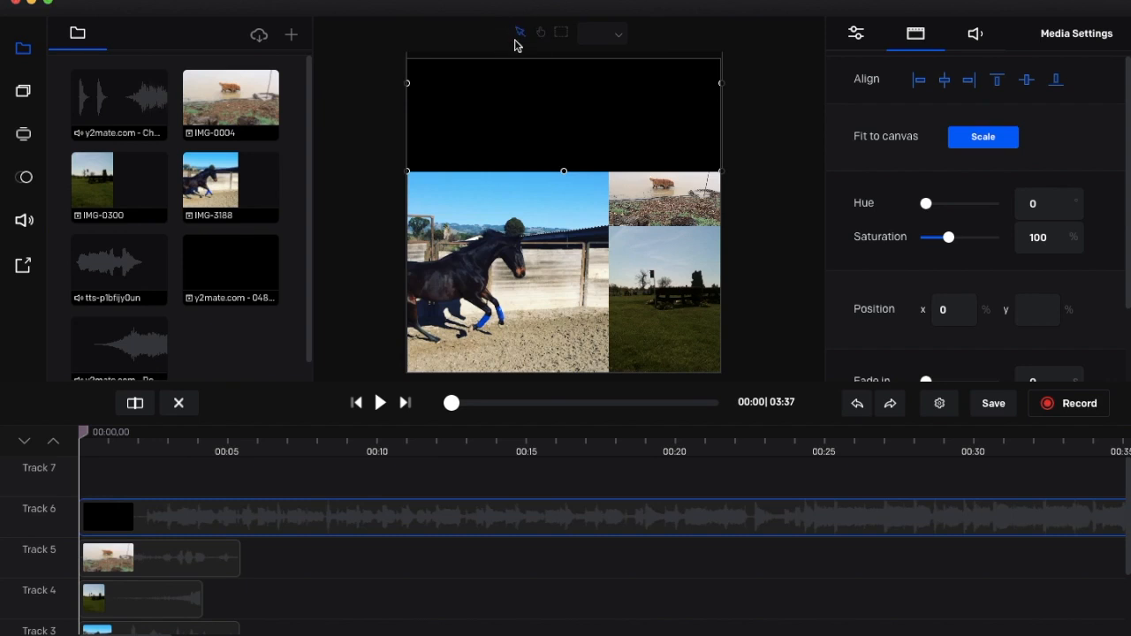
pyautogui.moveTo(512, 106)
pyautogui.mouseDown()
pyautogui.moveTo(566, 195)
pyautogui.moveTo(510, 174)
pyautogui.moveTo(515, 107)
pyautogui.mouseUp()
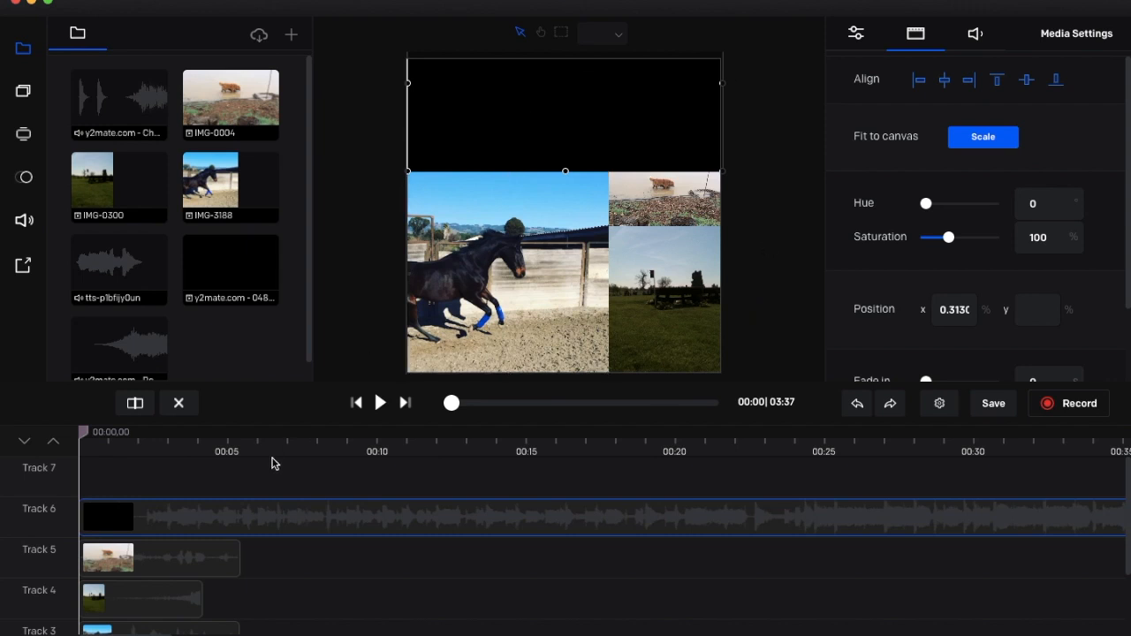
pyautogui.scroll(-1, 236, 526)
pyautogui.scroll(1, 235, 526)
pyautogui.scroll(-2, 233, 525)
pyautogui.scroll(3, 233, 525)
pyautogui.scroll(-2, 235, 516)
pyautogui.scroll(1, 235, 515)
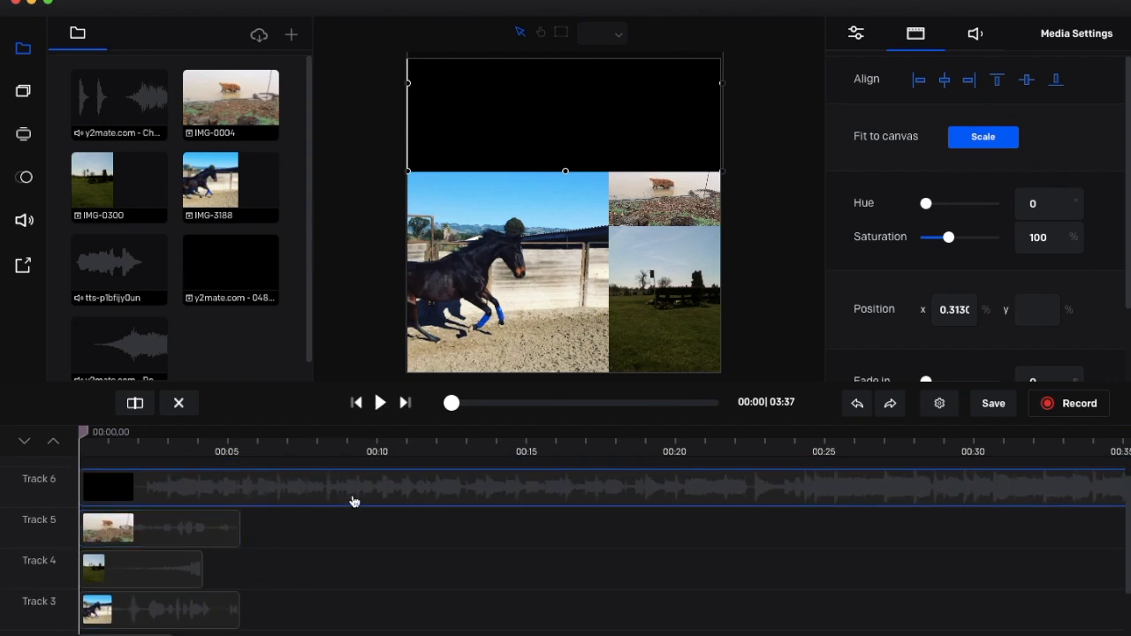
# Preview the four-video collage for about seven seconds, return to the start of the timeline and play it again
pyautogui.click(379, 404)
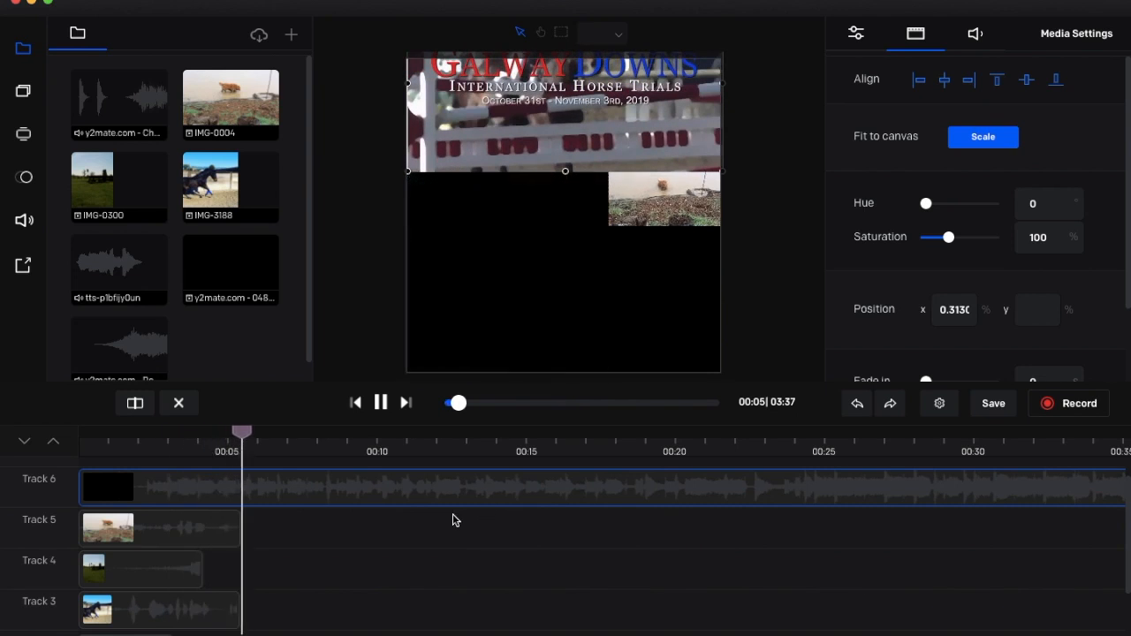
pyautogui.click(381, 403)
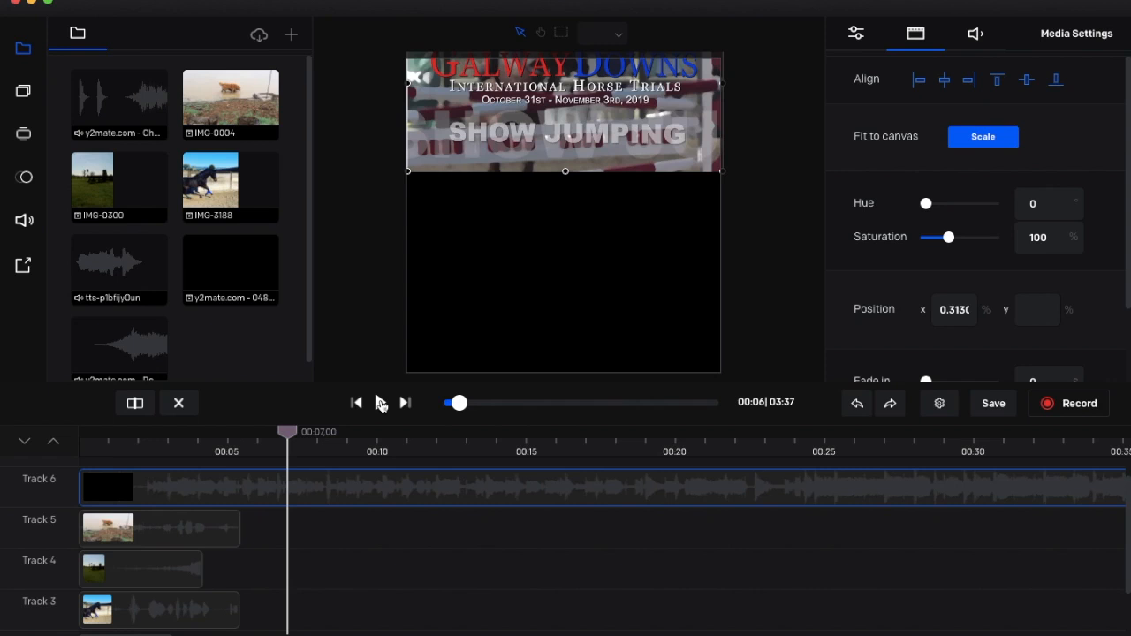
pyautogui.moveTo(294, 434); pyautogui.dragTo(53, 450)
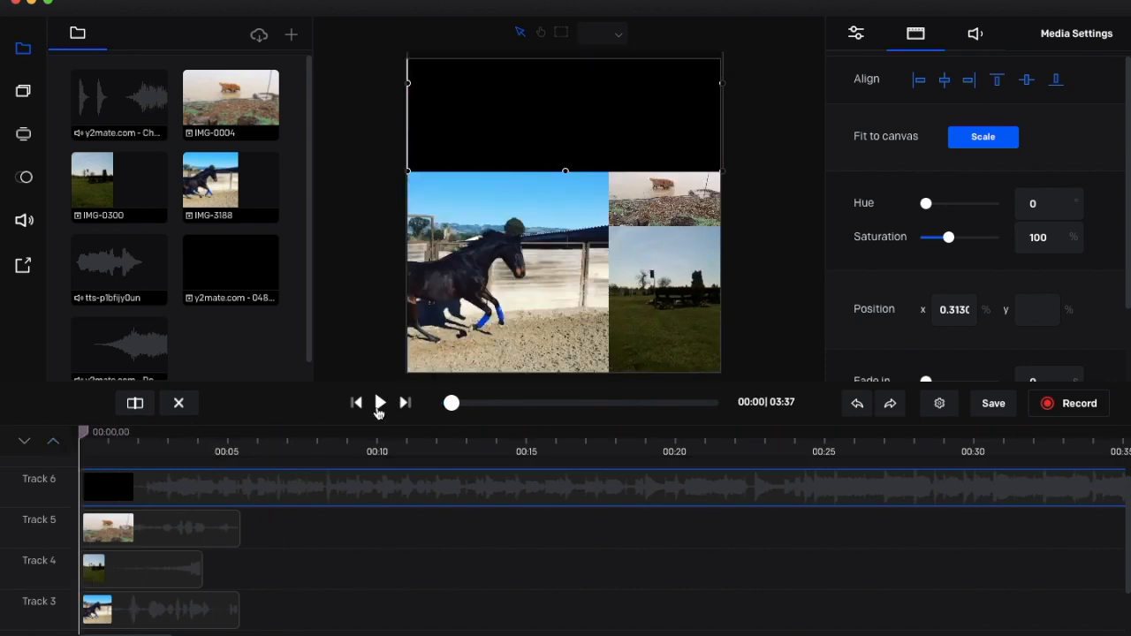
pyautogui.click(380, 403)
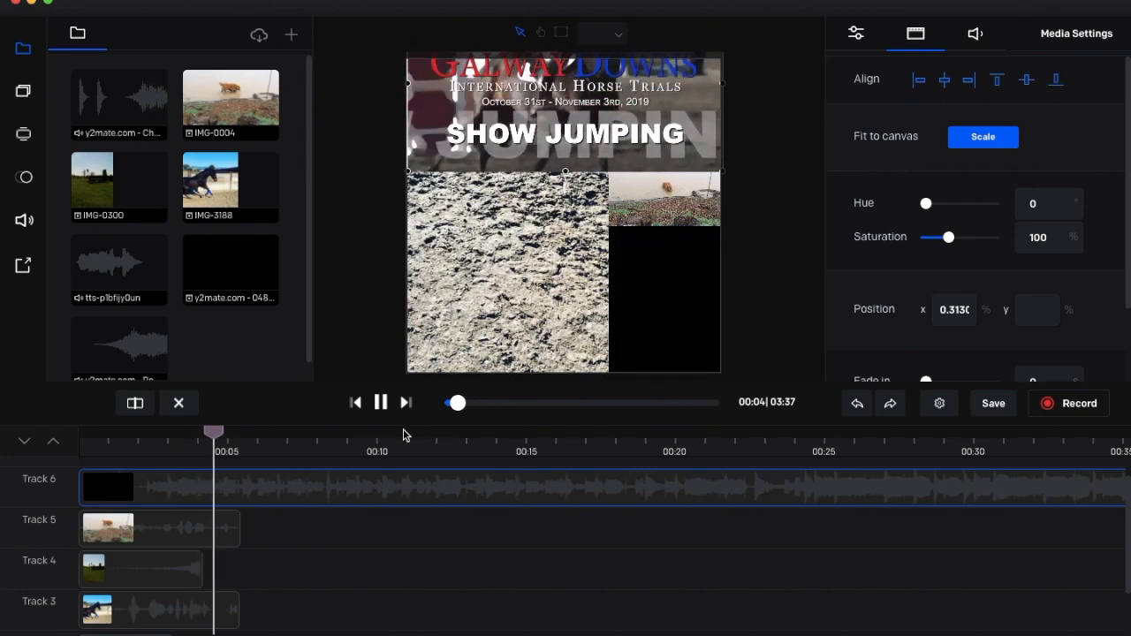
# Pause the playback and move the show jumping video down until its full frame fits at the top of the canvas
pyautogui.click(381, 406)
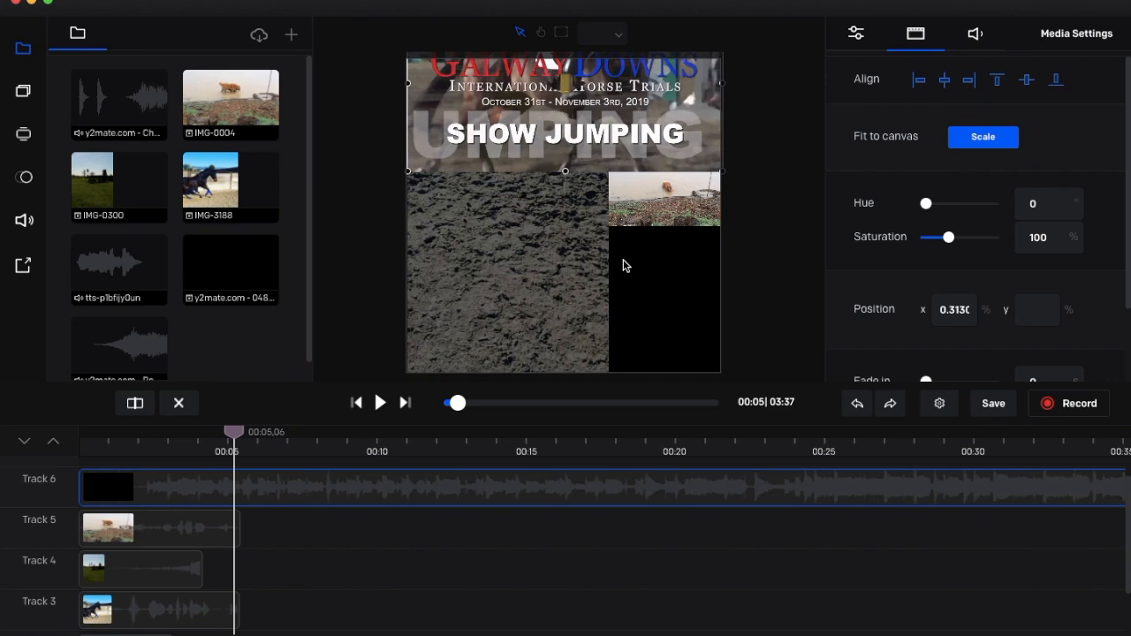
pyautogui.click(511, 277)
pyautogui.moveTo(493, 126); pyautogui.dragTo(493, 191)
pyautogui.click(541, 272)
pyautogui.click(528, 206)
# Shrink the IMG-3188 video in the canvas's lower-left corner so it fits directly below the show jumping video
pyautogui.click(557, 263)
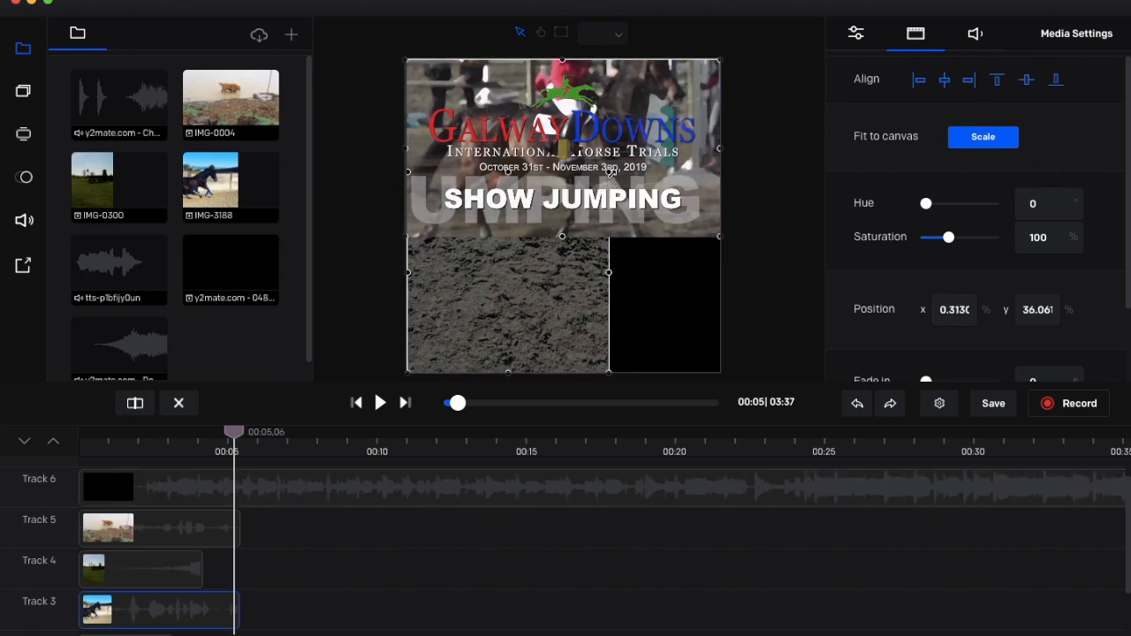
pyautogui.moveTo(609, 236); pyautogui.dragTo(545, 239)
pyautogui.press('Escape')
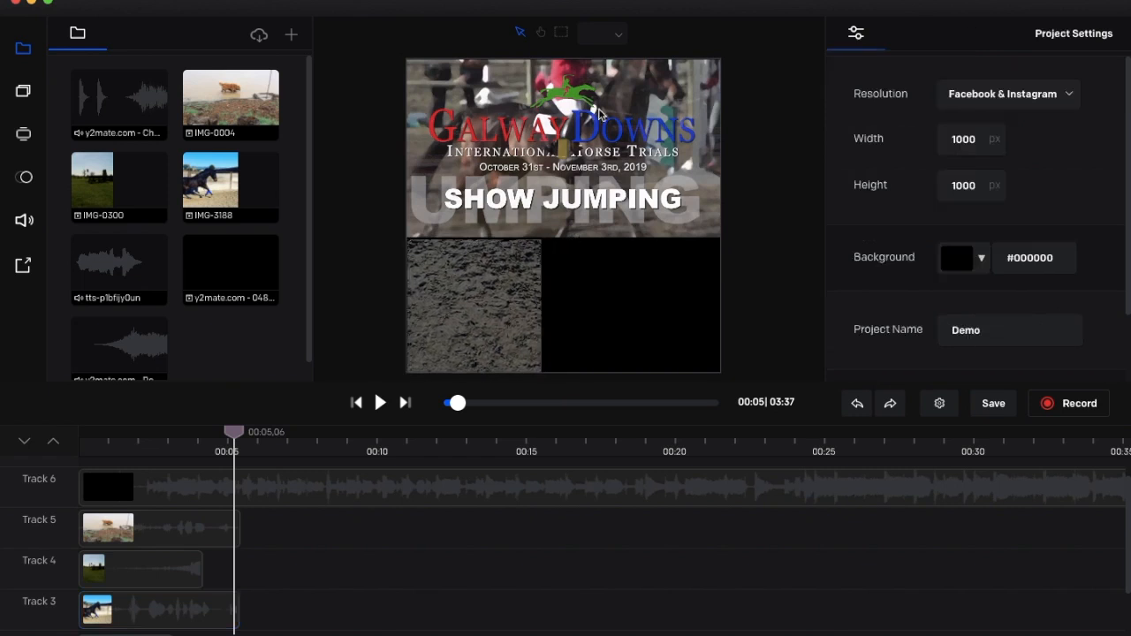
# Move the dog video on Track 5 into the empty lower-right area and enlarge it to fill the width beside the IMG-3188 video
pyautogui.click(204, 526)
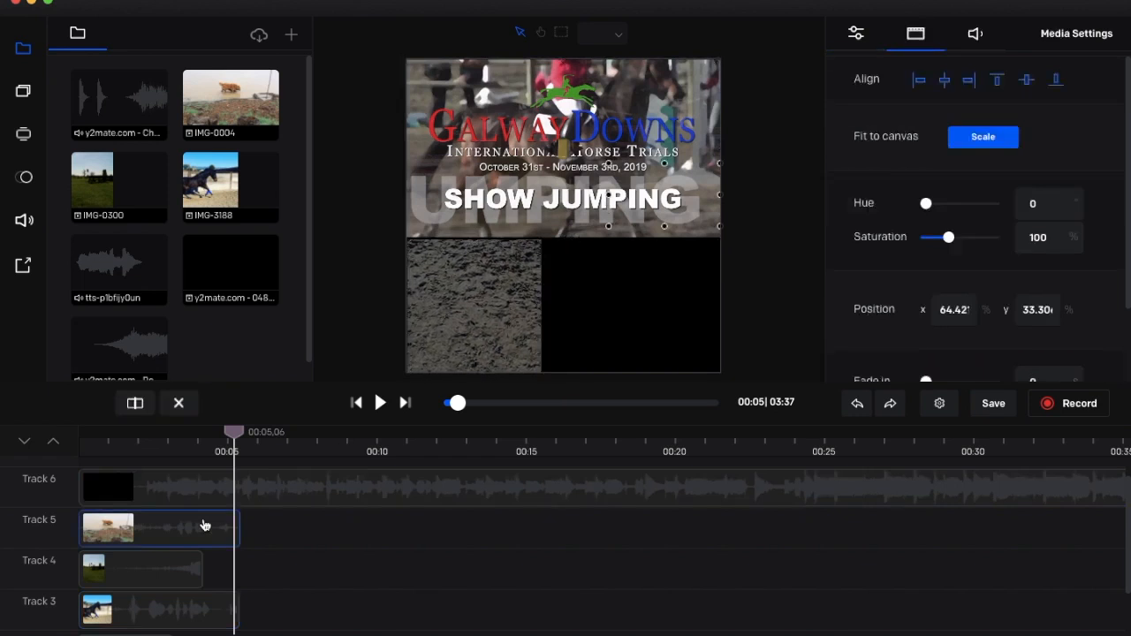
pyautogui.moveTo(638, 187)
pyautogui.mouseDown()
pyautogui.moveTo(637, 243)
pyautogui.moveTo(640, 193)
pyautogui.mouseUp()
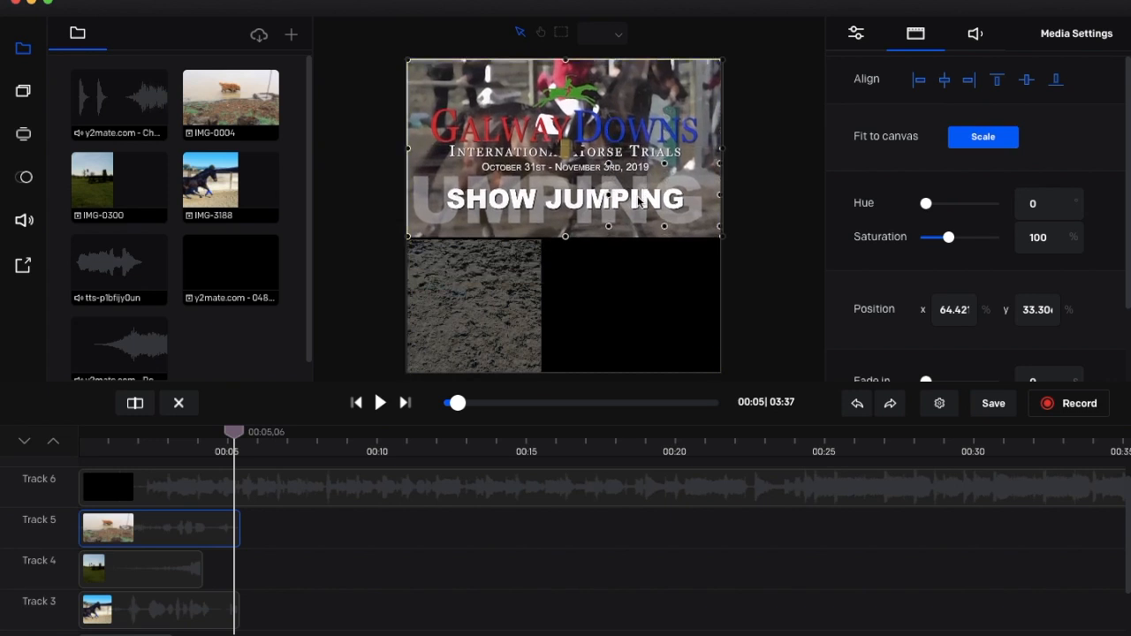
pyautogui.moveTo(672, 208); pyautogui.dragTo(668, 281)
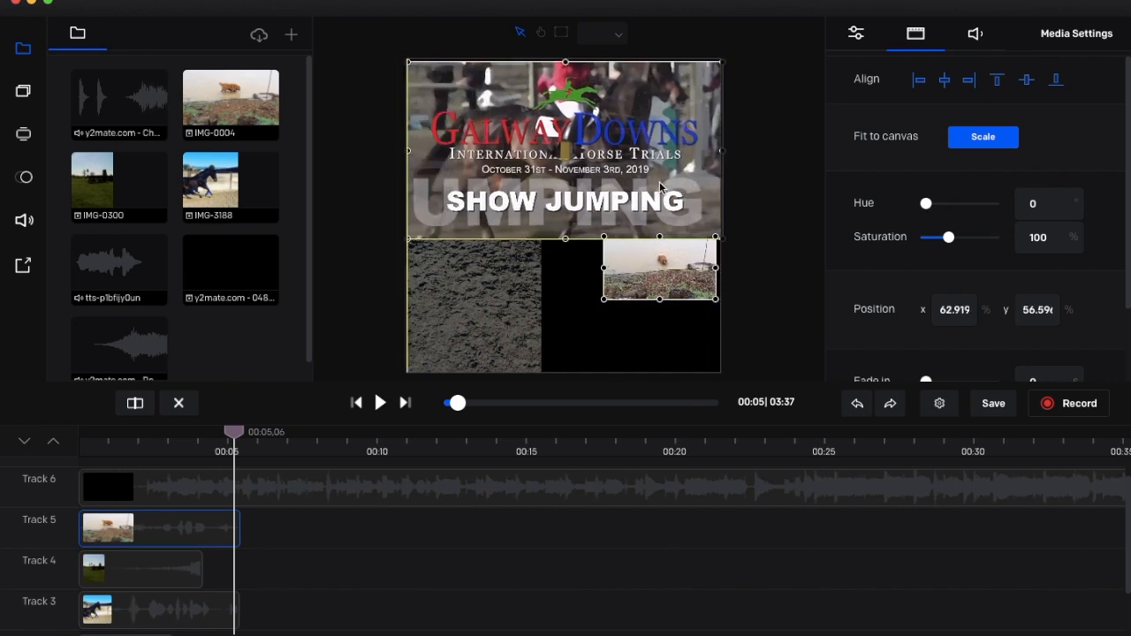
pyautogui.moveTo(662, 263); pyautogui.dragTo(610, 270)
pyautogui.moveTo(654, 303); pyautogui.dragTo(676, 353)
pyautogui.click(731, 337)
pyautogui.click(499, 321)
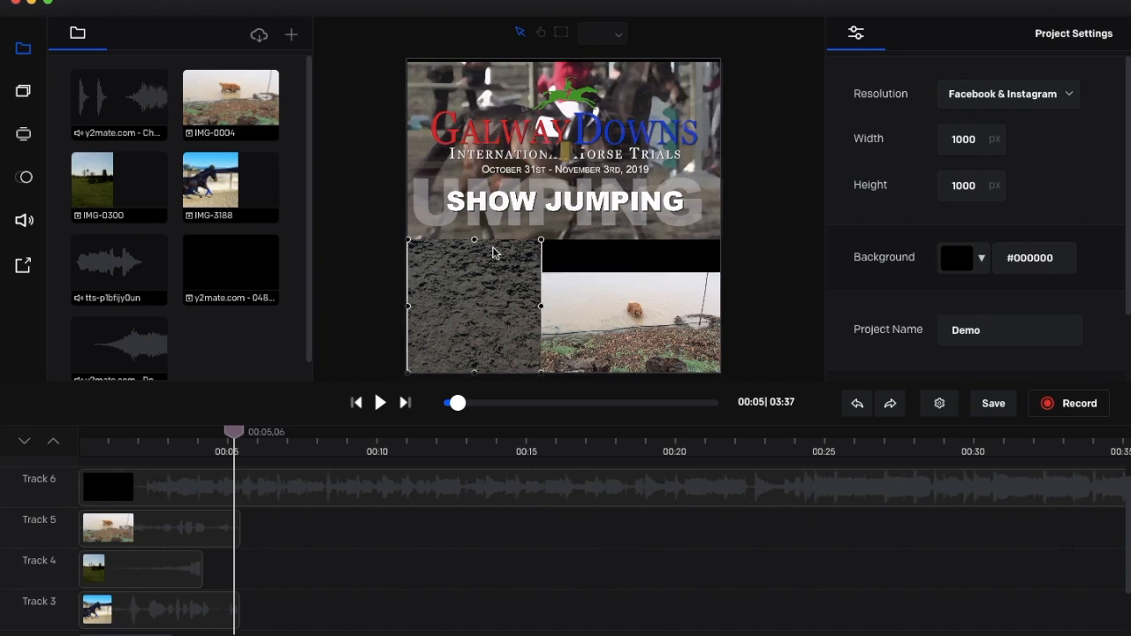
pyautogui.click(601, 305)
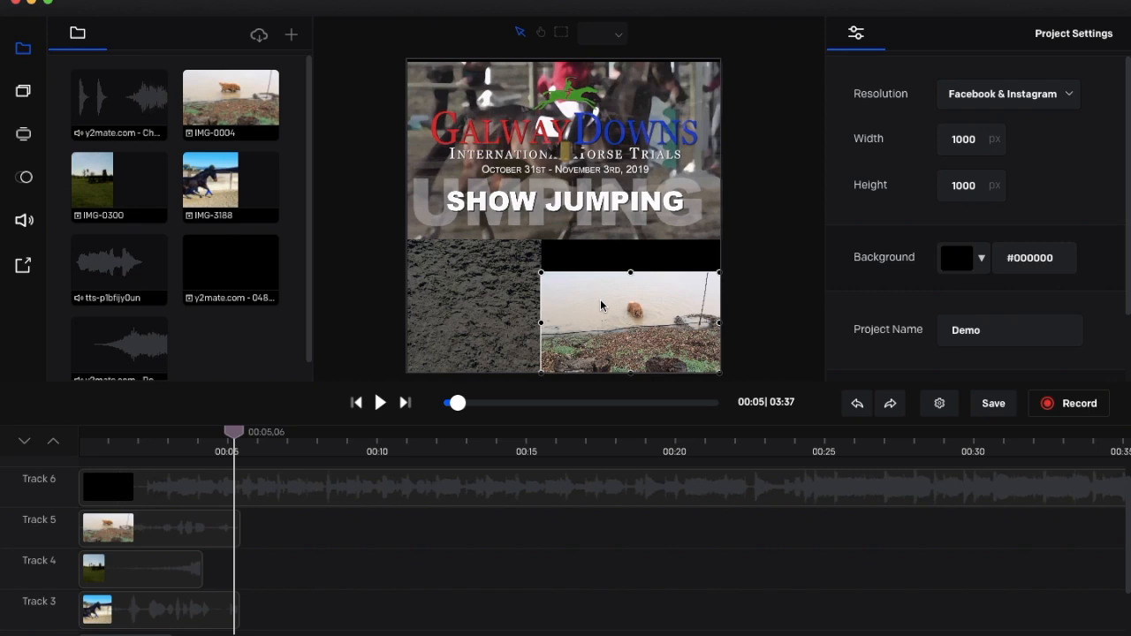
pyautogui.click(516, 200)
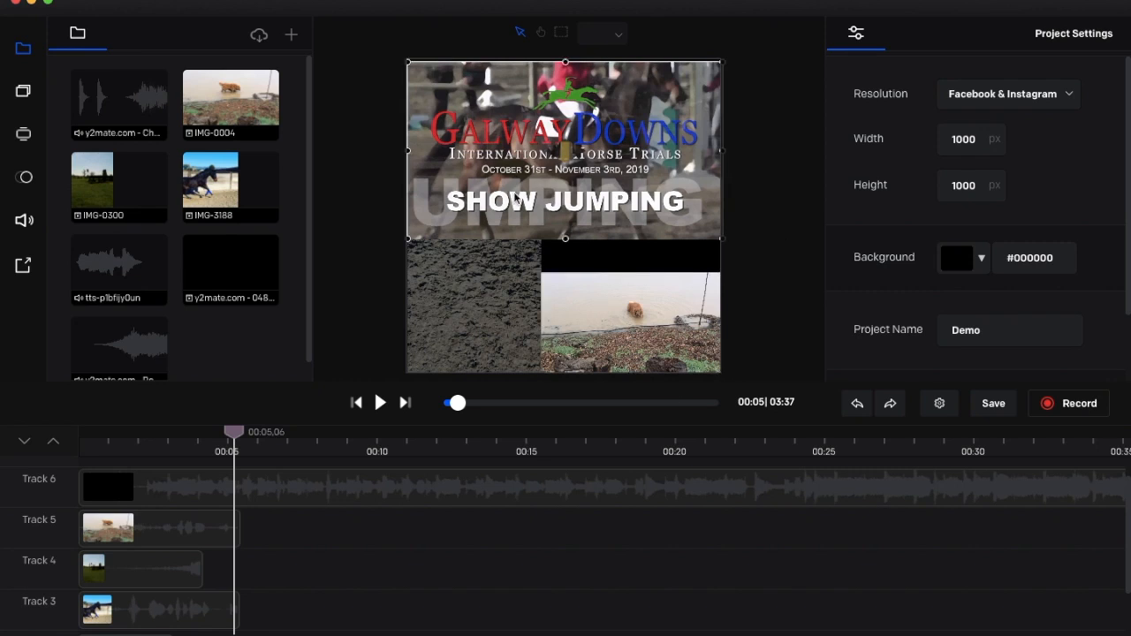
pyautogui.click(652, 231)
pyautogui.click(509, 181)
pyautogui.click(613, 343)
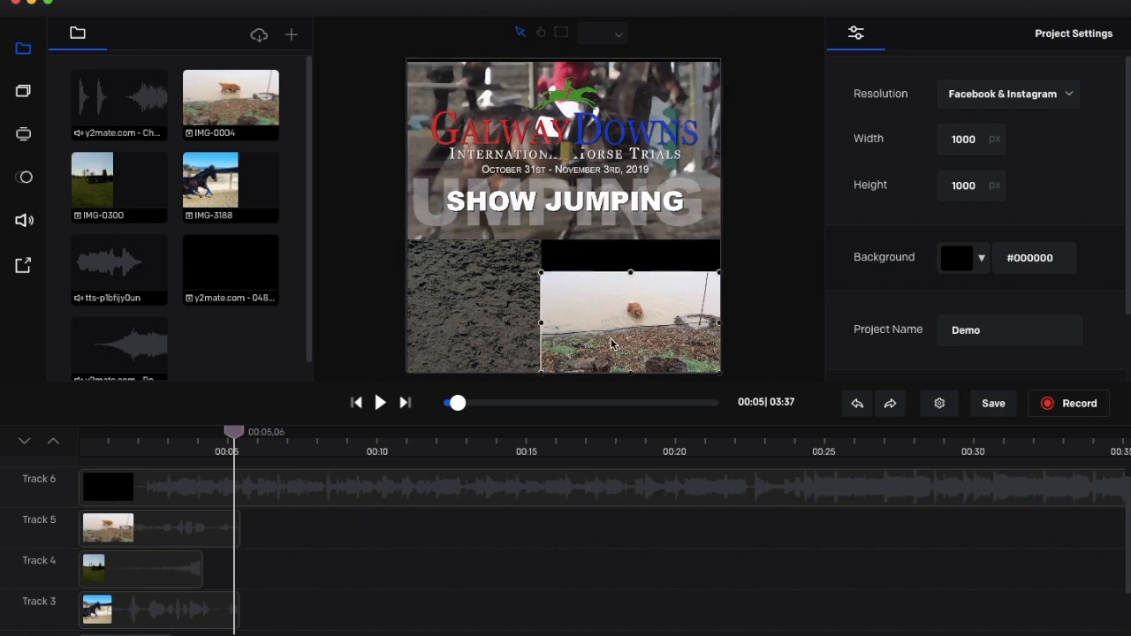